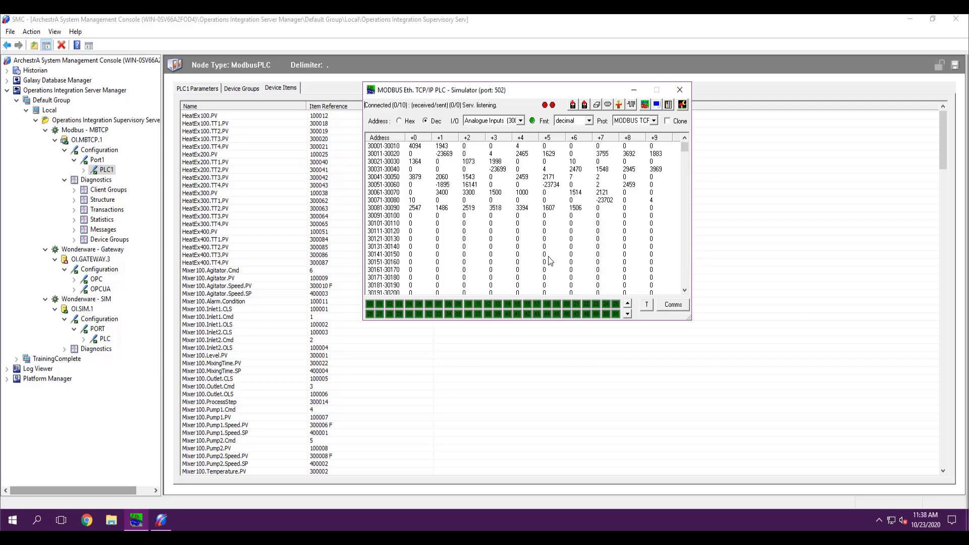
pyautogui.click(12, 521)
pyautogui.click(75, 349)
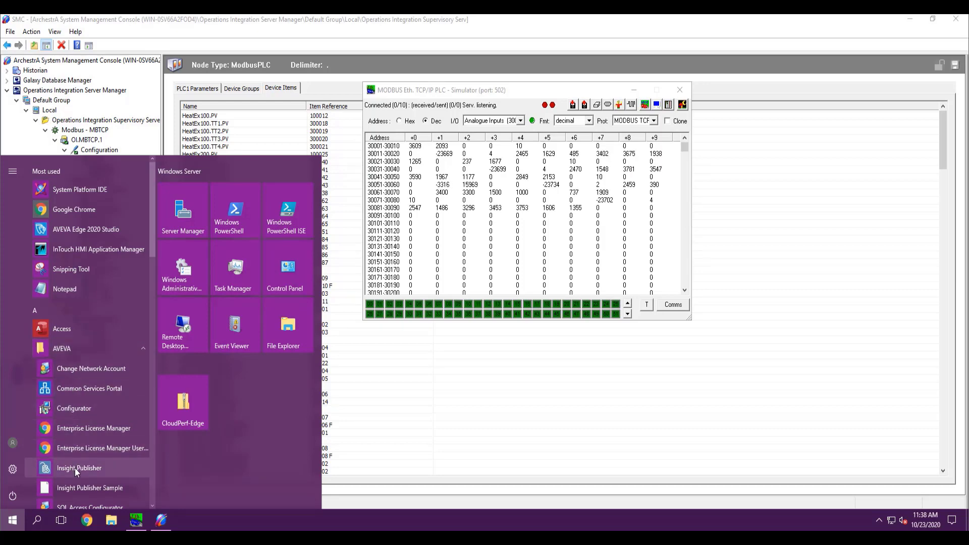
pyautogui.click(75, 488)
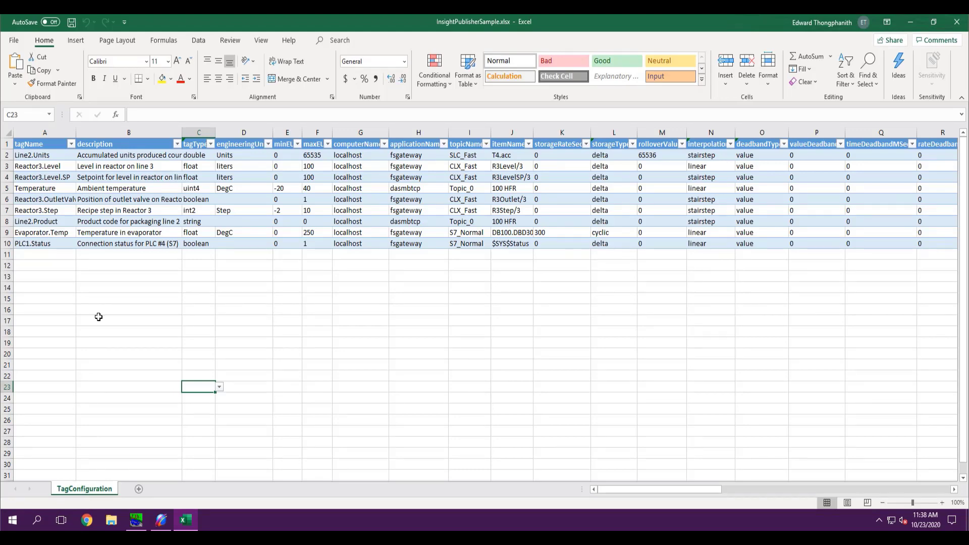
pyautogui.hscroll(1, 98, 316)
pyautogui.hscroll(6, 98, 316)
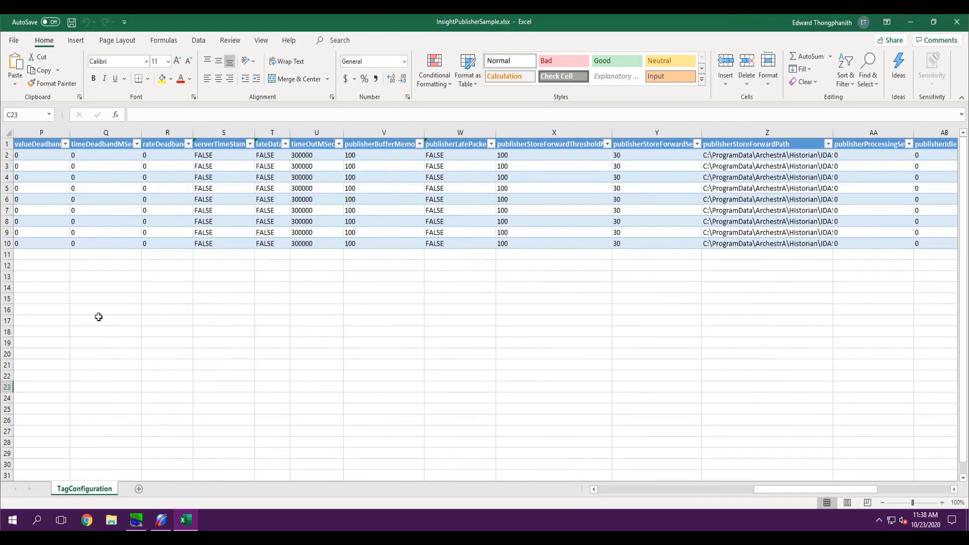
pyautogui.hscroll(4, 99, 316)
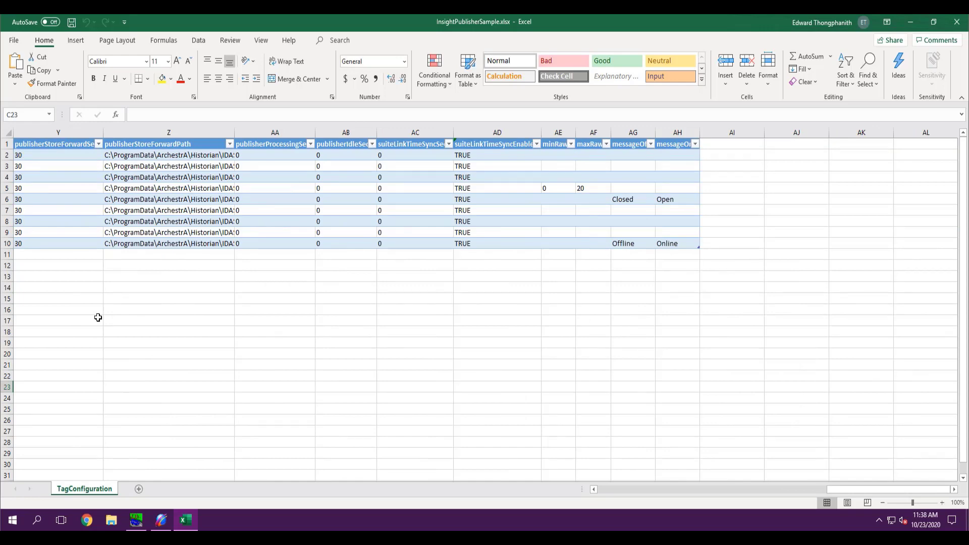
pyautogui.hscroll(-5, 98, 317)
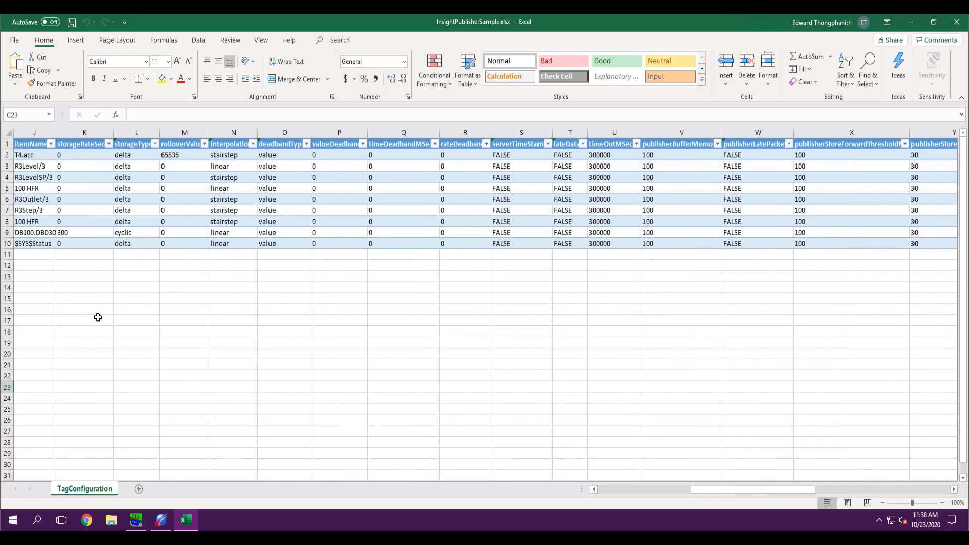
pyautogui.hscroll(-3, 98, 317)
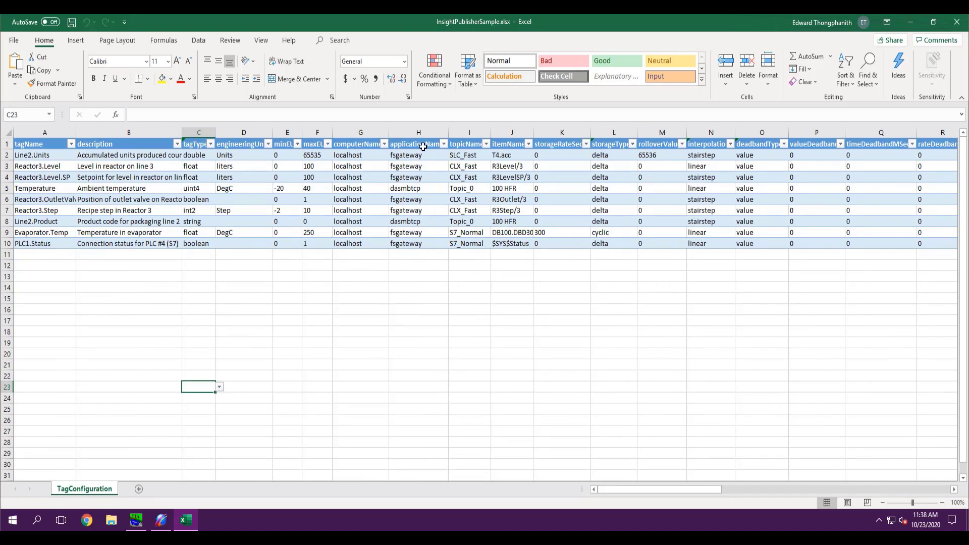
# Step: Close the sample workbook and launch Insight Publisher from the AVEVA Start menu folder
pyautogui.click(958, 22)
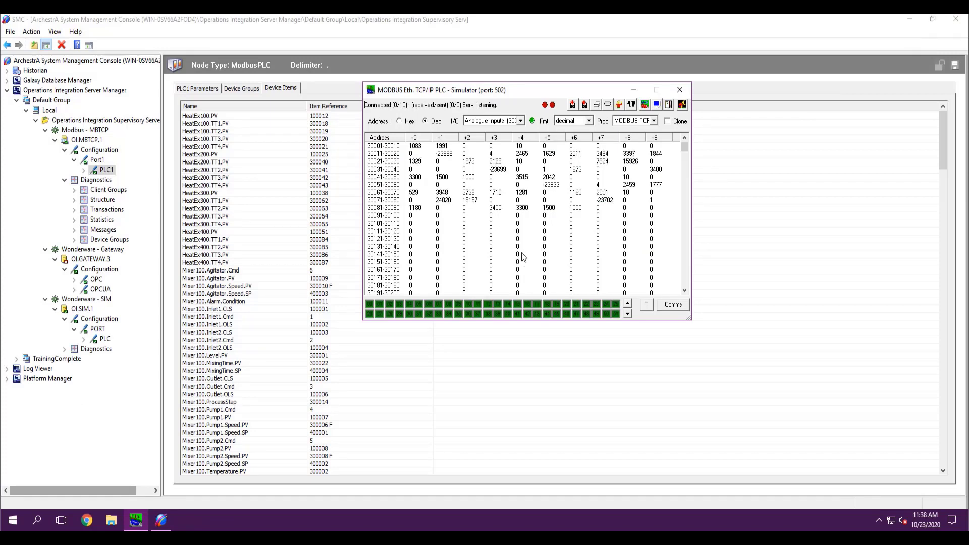
pyautogui.click(13, 520)
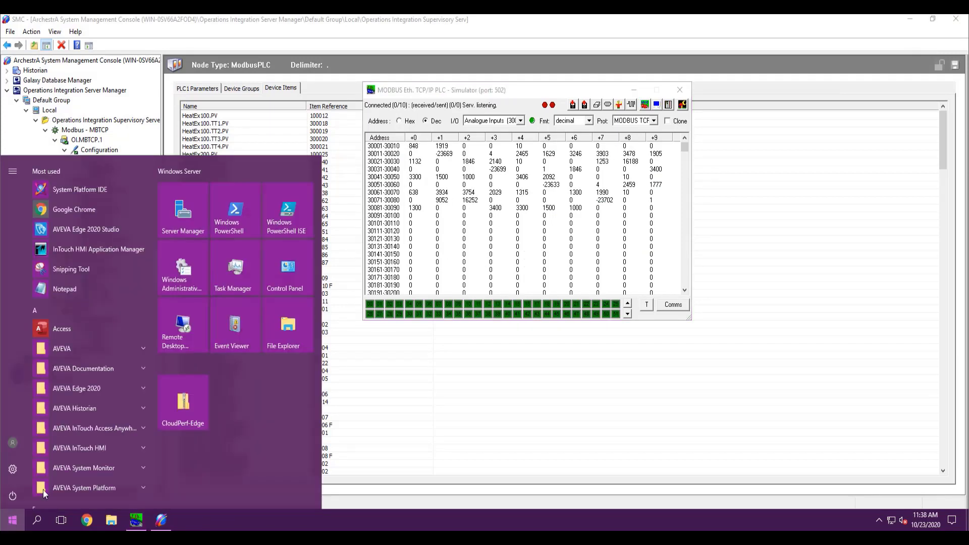
pyautogui.click(87, 349)
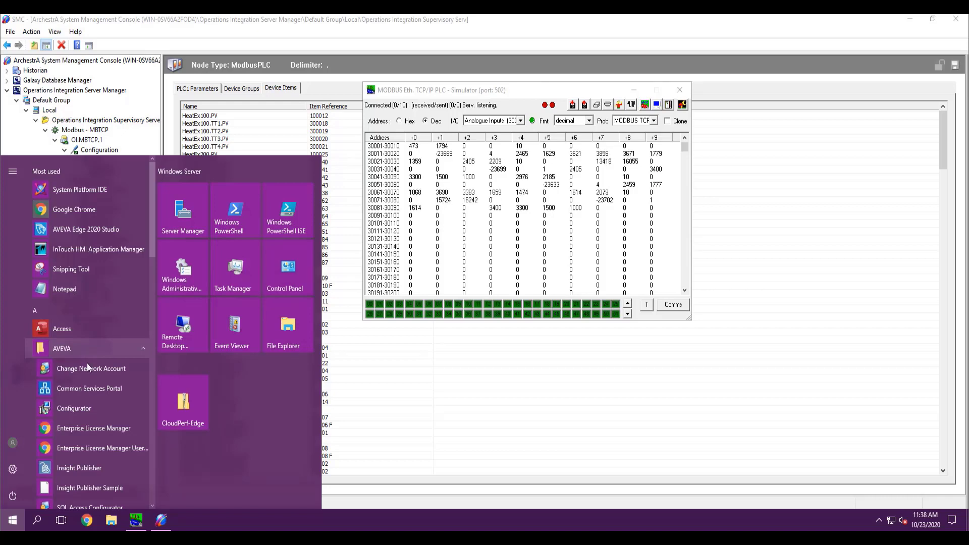
pyautogui.click(86, 470)
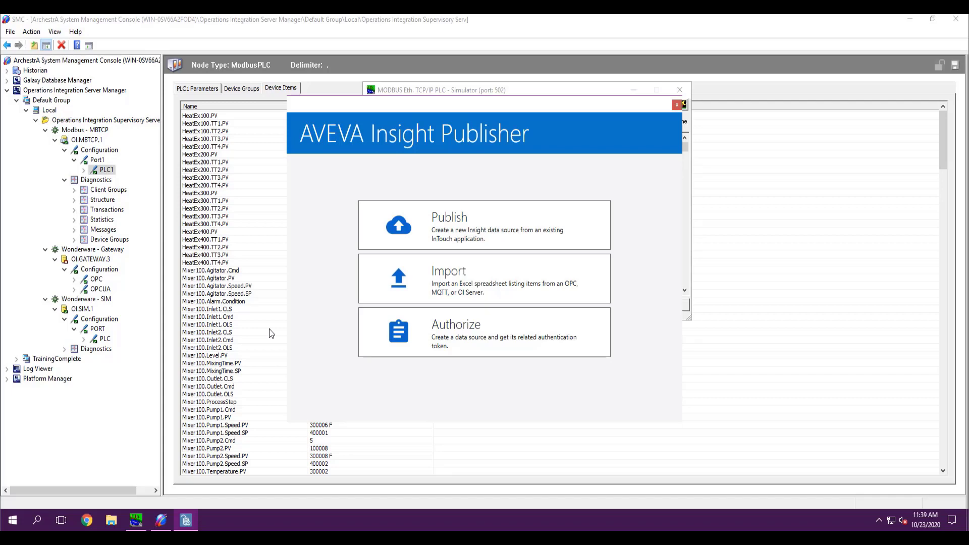
# Step: Import the tag configuration from InsightPublisher-Completed.xlsx in Documents
pyautogui.click(451, 286)
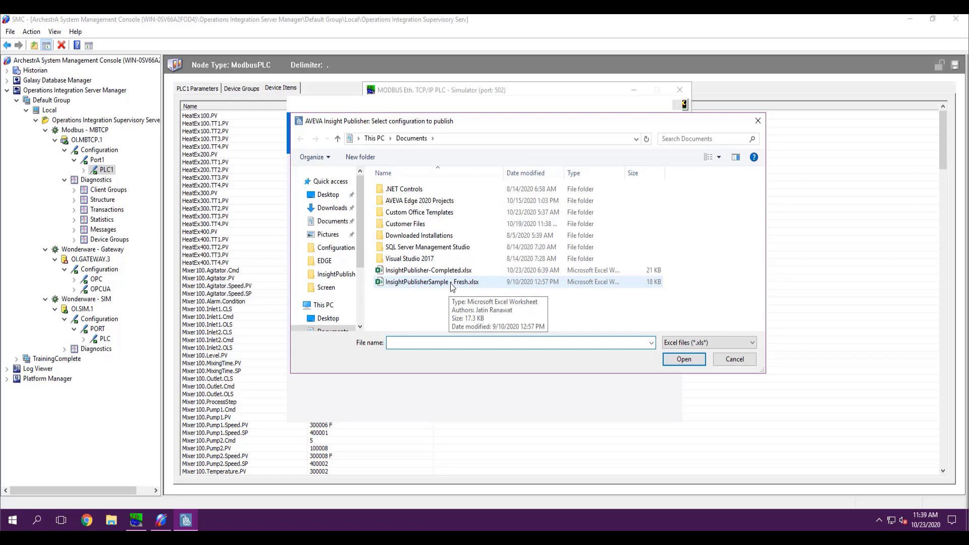
pyautogui.click(457, 270)
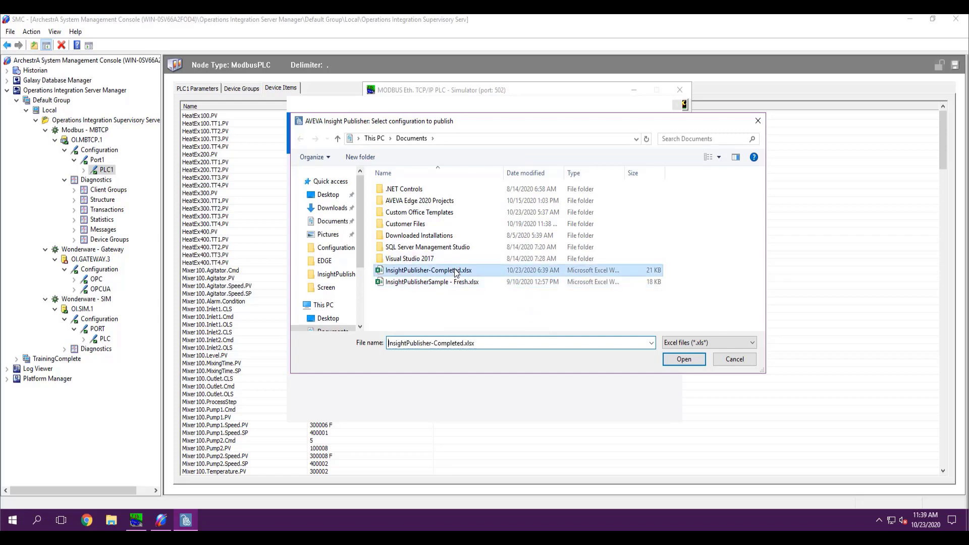
pyautogui.click(684, 360)
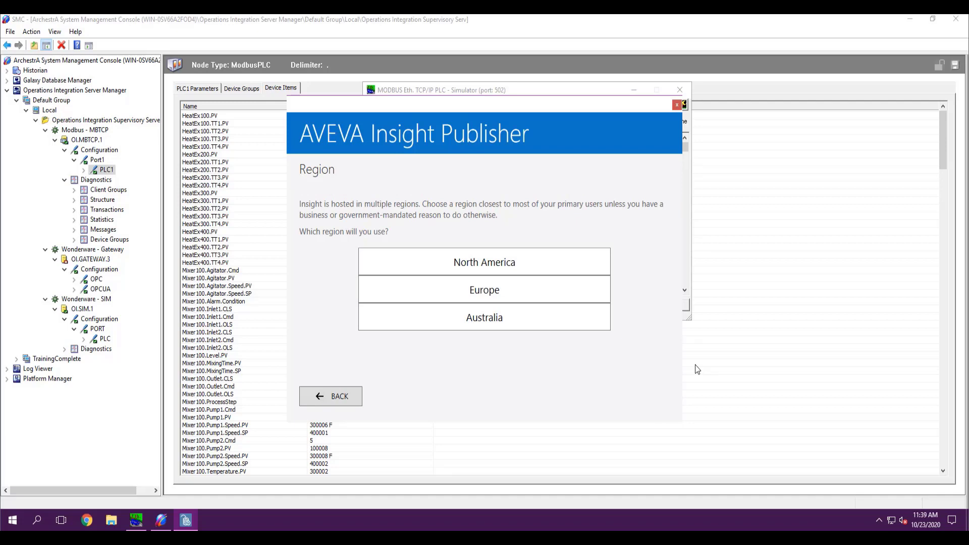
# Step: Choose North America as the Insight hosting region
pyautogui.click(566, 263)
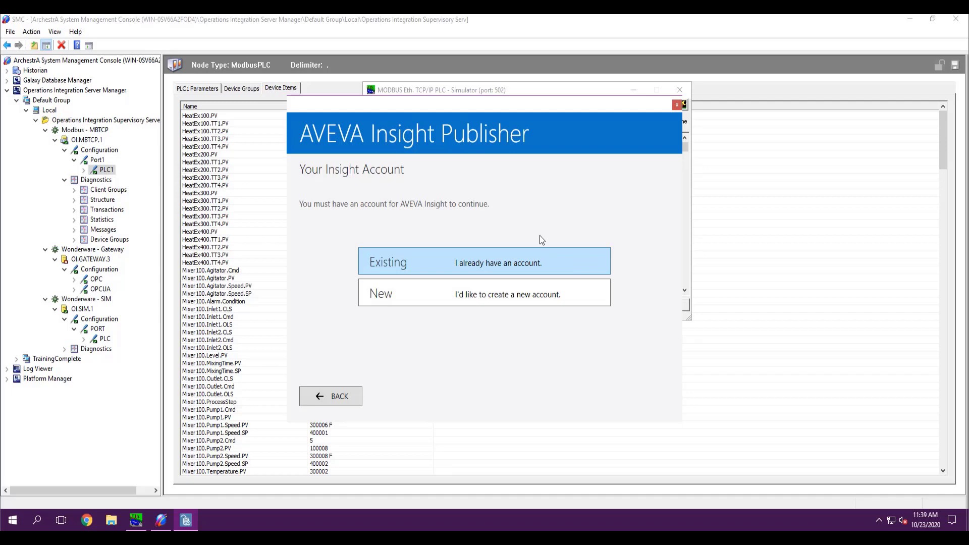
# Step: Use the existing Insight account, sign in with its e-mail and password, and stay signed in
pyautogui.click(476, 253)
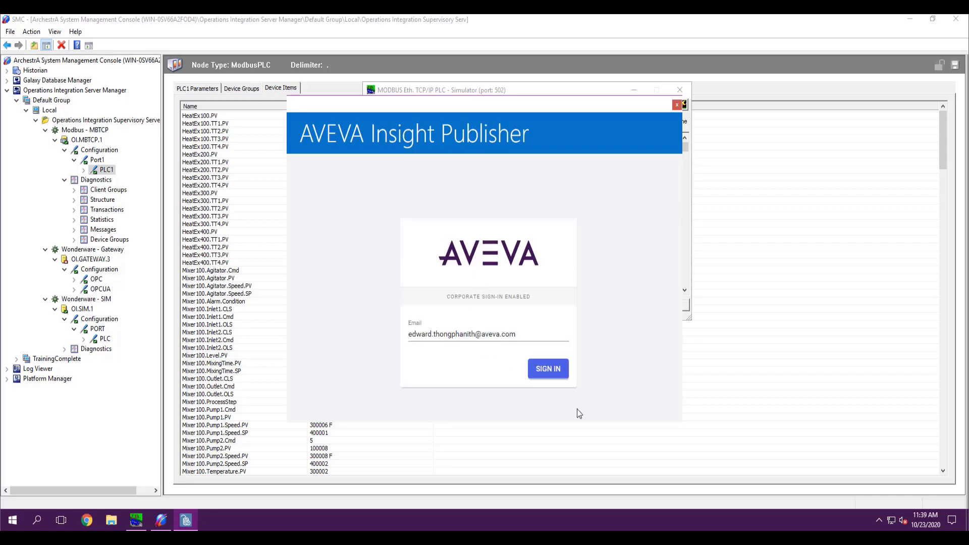
pyautogui.click(552, 370)
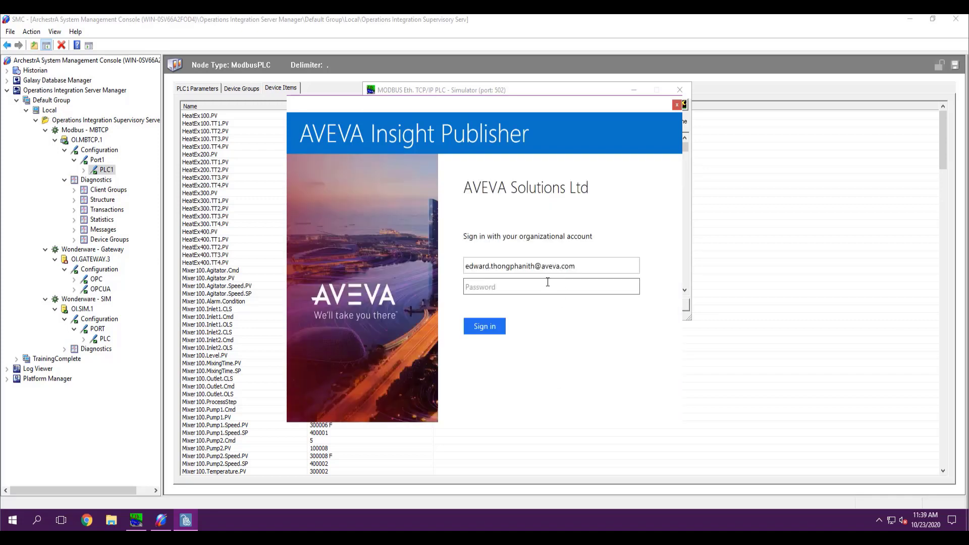
pyautogui.write('•••••••••••')
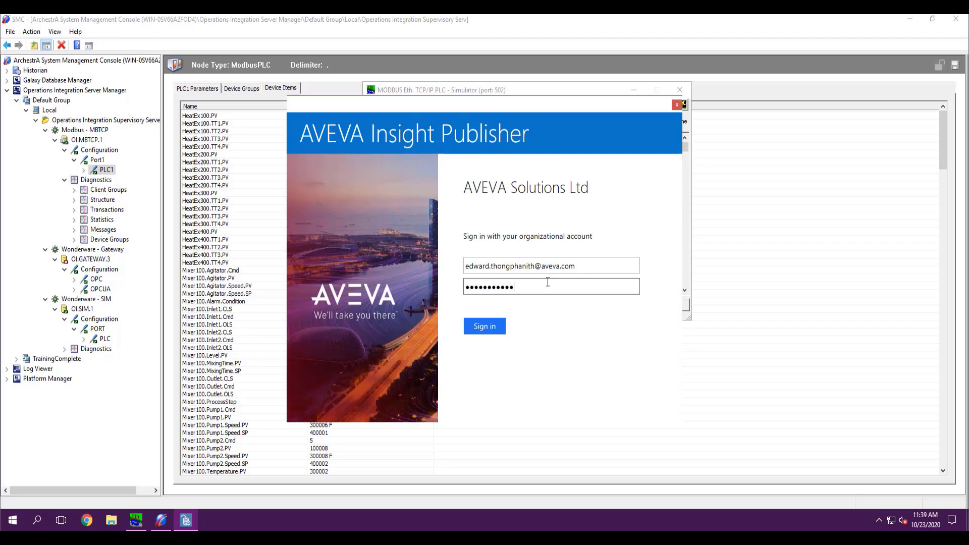
pyautogui.press('Return')
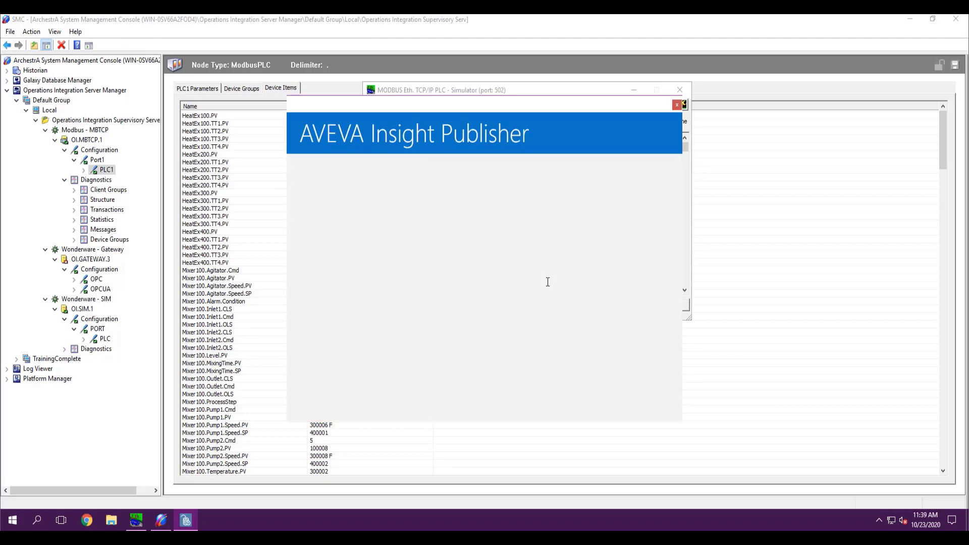
pyautogui.click(543, 358)
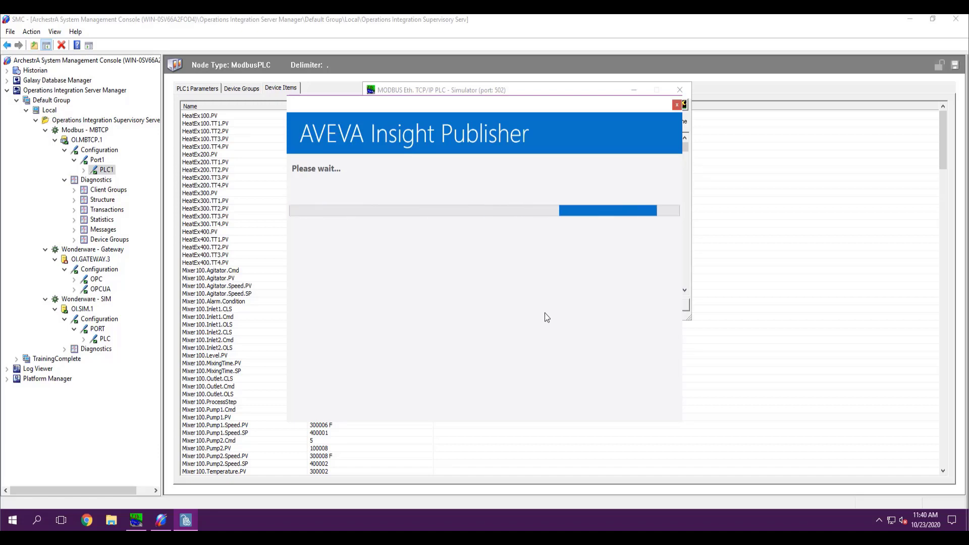
# Step: Select the personal WWNASC solution and name the data source OIServer
pyautogui.scroll(-3, 491, 379)
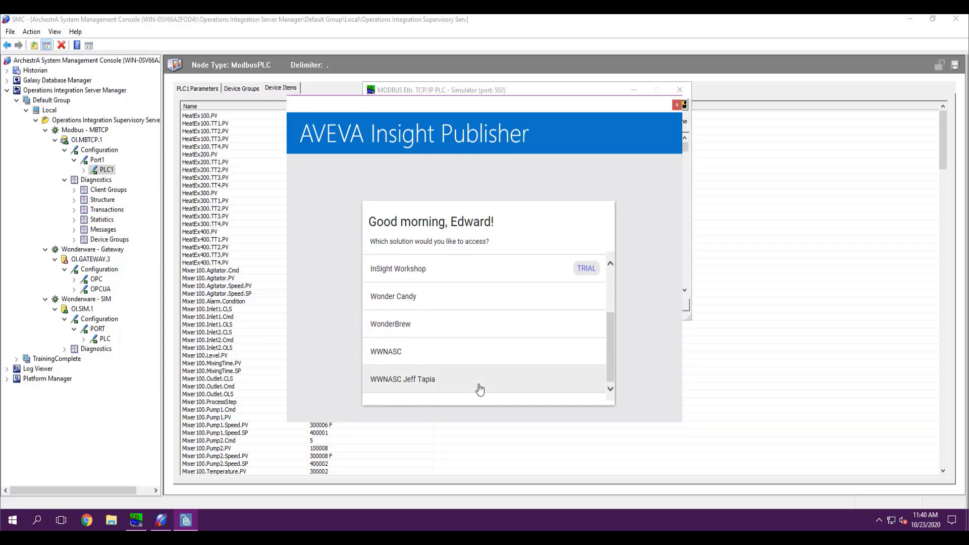
pyautogui.click(480, 389)
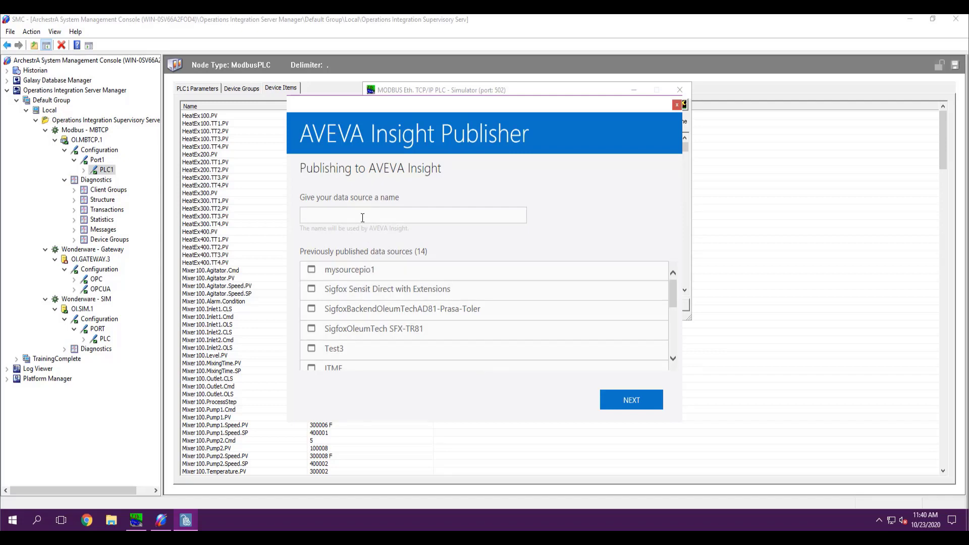
pyautogui.write('OIServer')
# Step: Skip the location and latitude/longitude pages and publish the OIServer data source
pyautogui.click(619, 400)
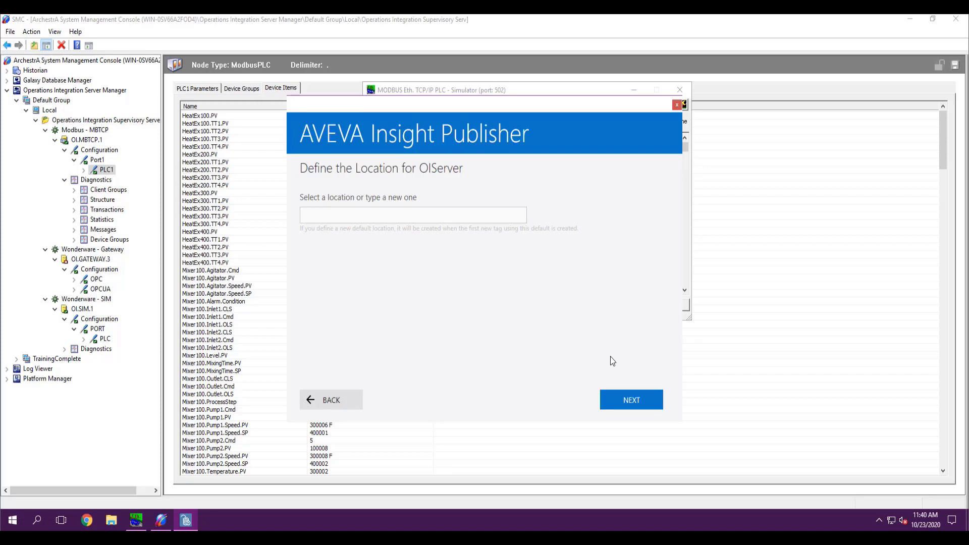
pyautogui.click(629, 410)
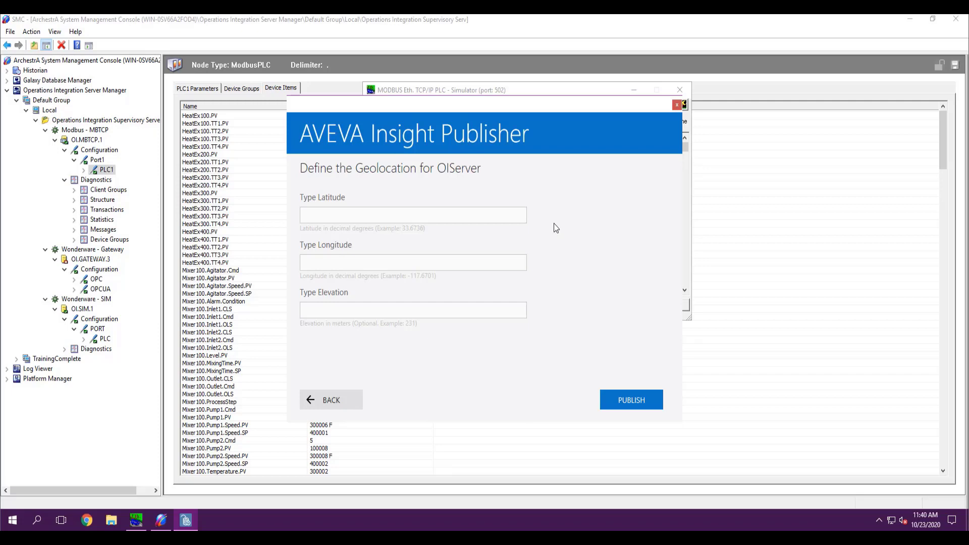
pyautogui.click(636, 402)
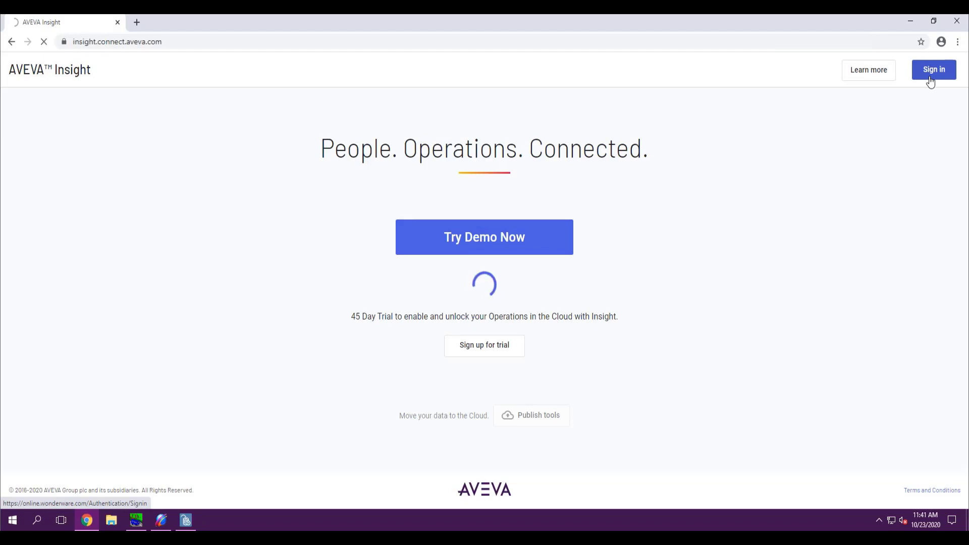
# Step: Sign in to AVEVA Insight and open the personal WWNASC solution
pyautogui.click(931, 82)
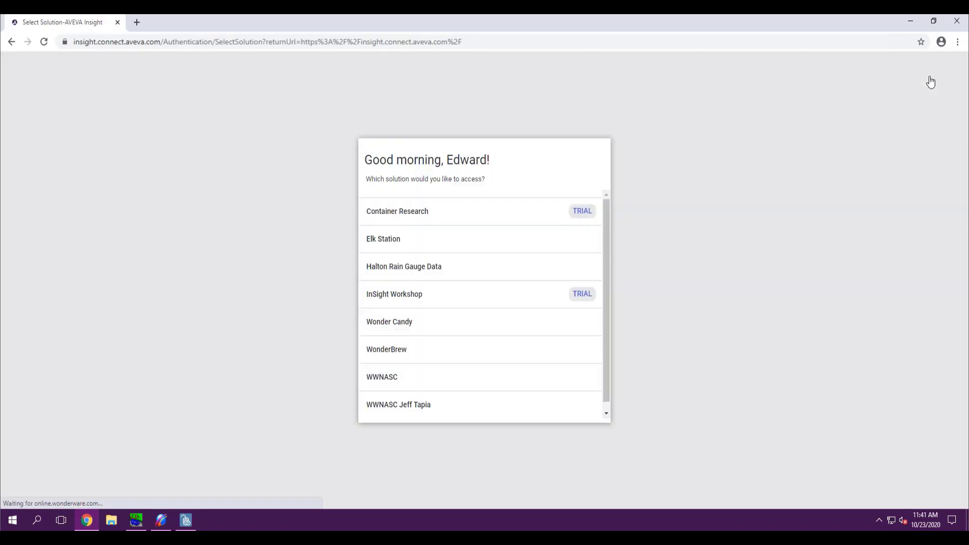
pyautogui.scroll(-1, 529, 306)
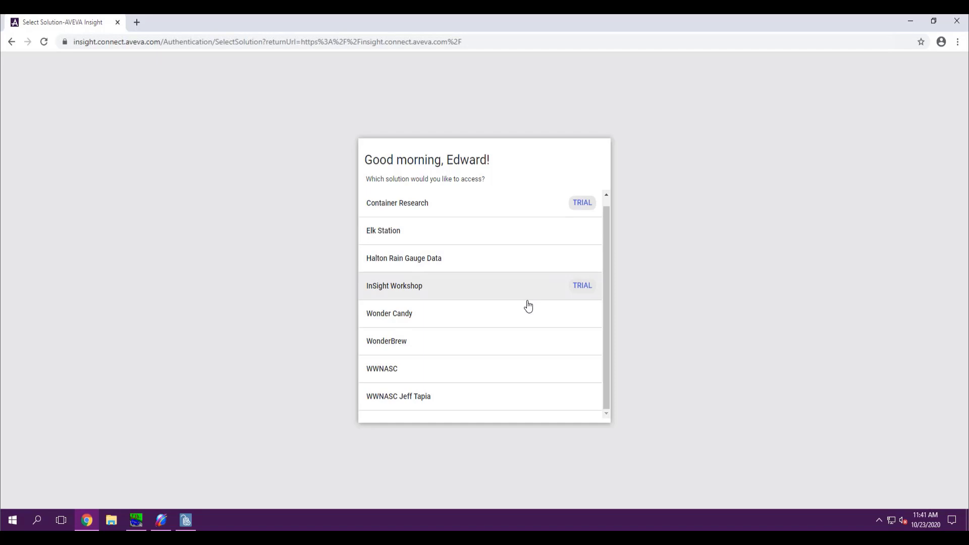
pyautogui.click(478, 412)
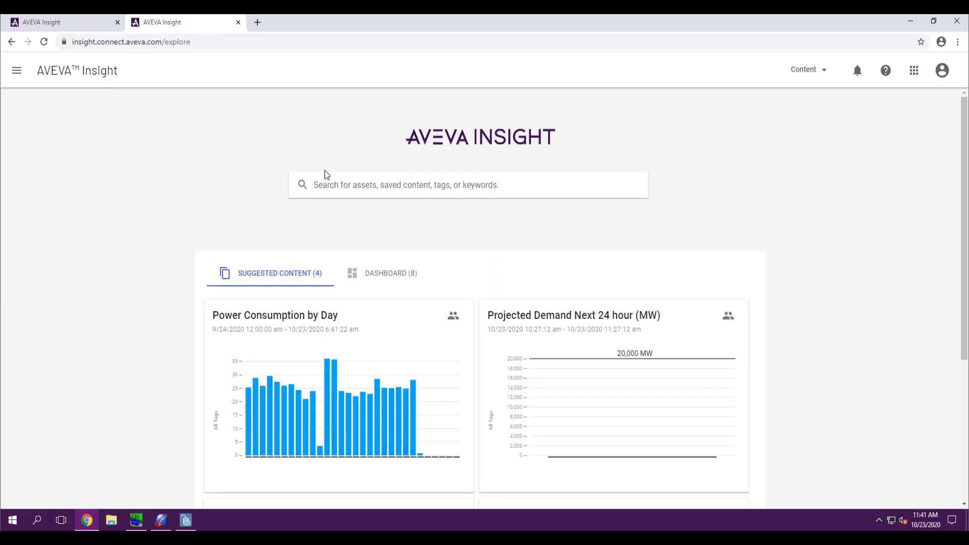
# Step: Search for 'oiserver' and load all 26 tags sourced from it
pyautogui.click(322, 183)
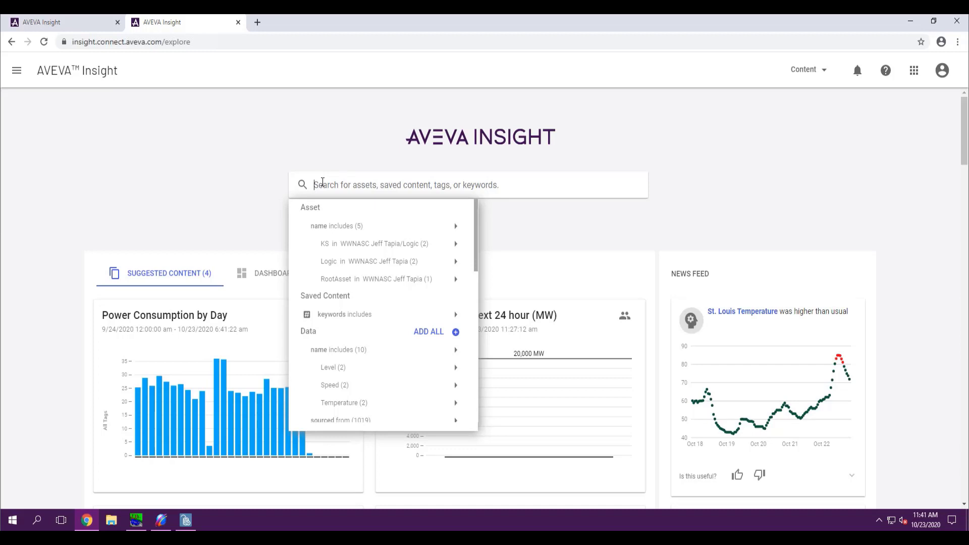
pyautogui.write('oiserver')
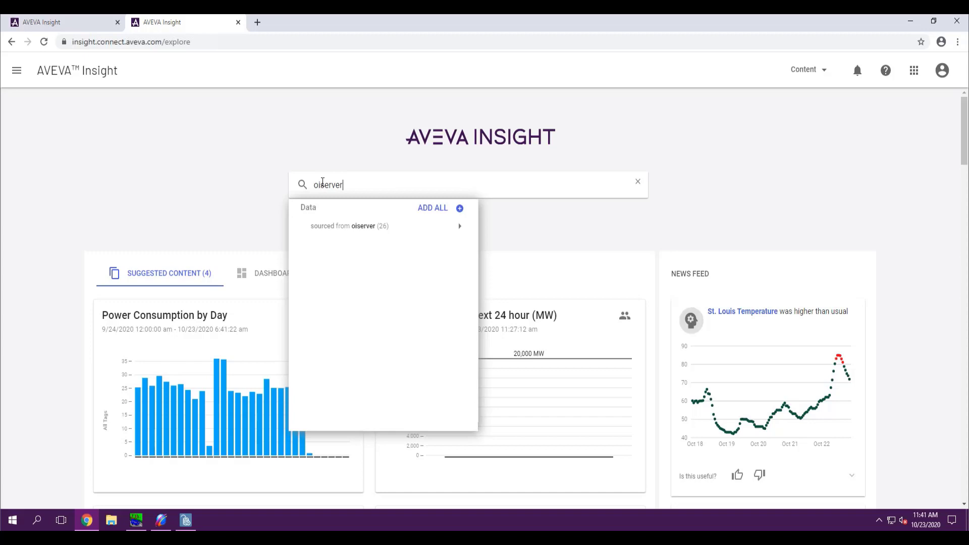
pyautogui.click(347, 231)
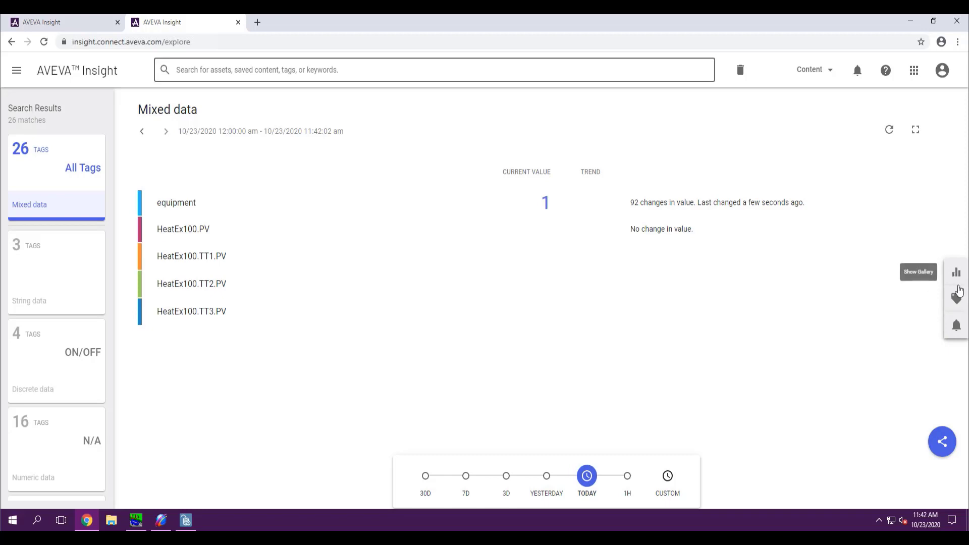
# Step: Add HeatEx100.TT4.PV, HeatEx200.PV, HeatEx200.TT1.PV, Level, Material, Name and Speed to Mixed data
pyautogui.click(958, 295)
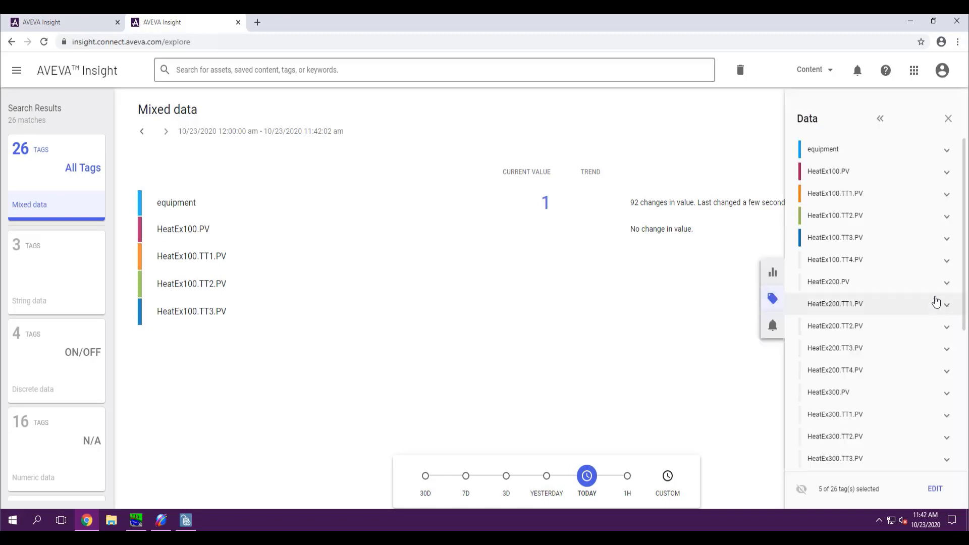
pyautogui.click(855, 260)
pyautogui.click(853, 282)
pyautogui.click(852, 304)
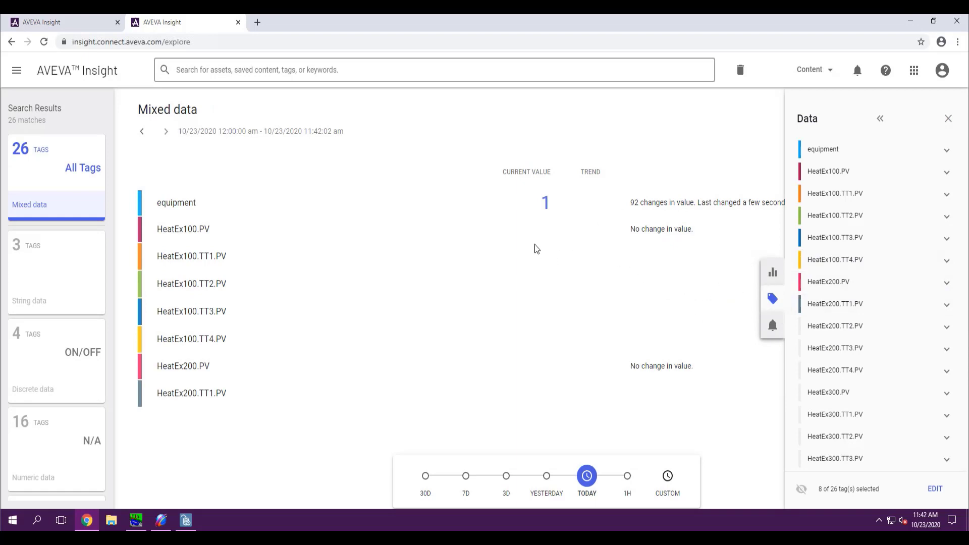
pyautogui.scroll(-5, 853, 313)
pyautogui.click(816, 373)
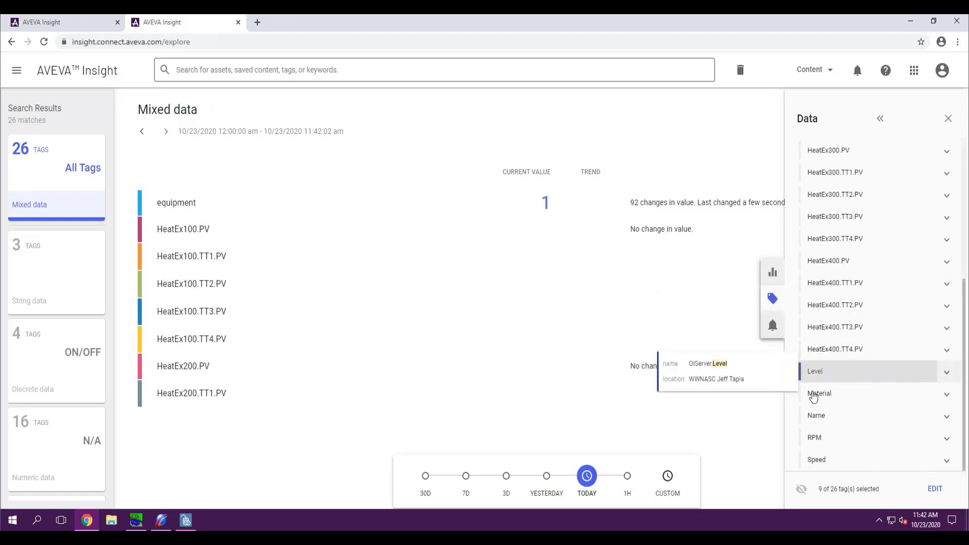
pyautogui.click(814, 395)
pyautogui.click(817, 416)
pyautogui.click(820, 460)
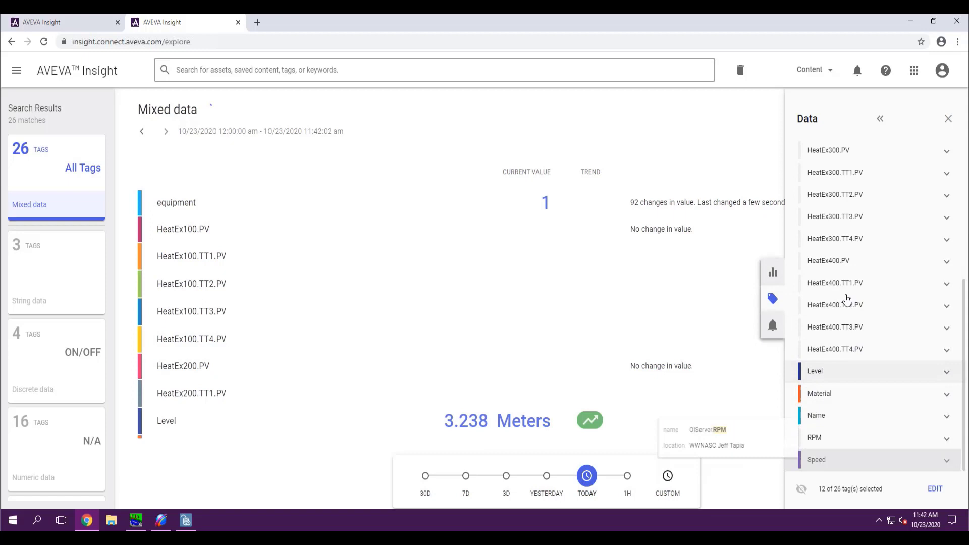
# Step: Remove the five HeatEx tags, leaving seven tags including Level, Material, Name and Speed
pyautogui.scroll(5, 847, 299)
pyautogui.click(833, 304)
pyautogui.click(833, 282)
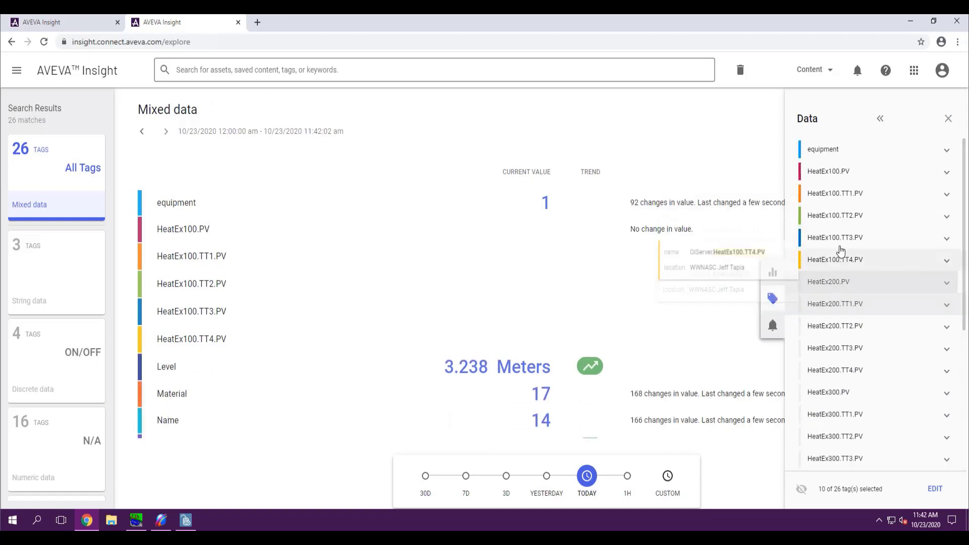
pyautogui.click(839, 258)
pyautogui.click(838, 237)
pyautogui.click(838, 193)
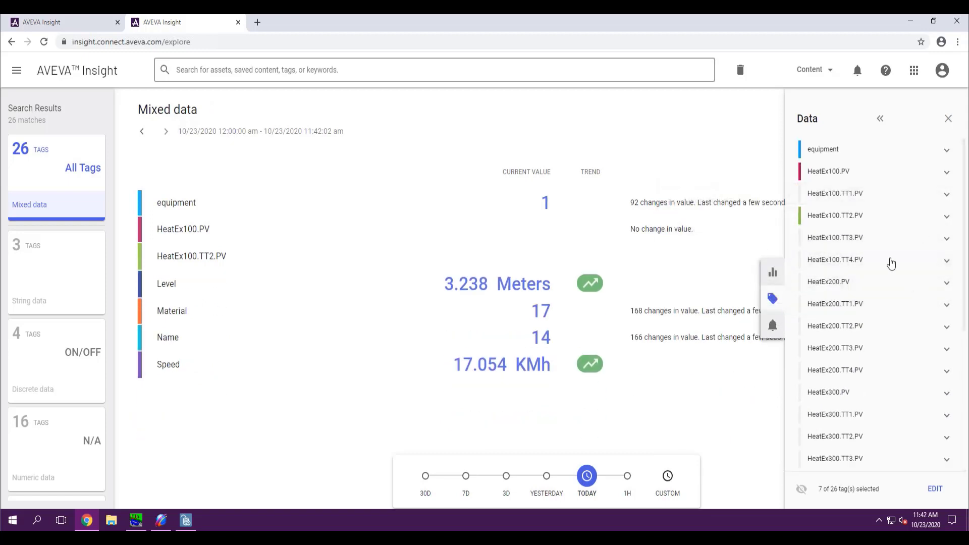
pyautogui.moveTo(875, 251)
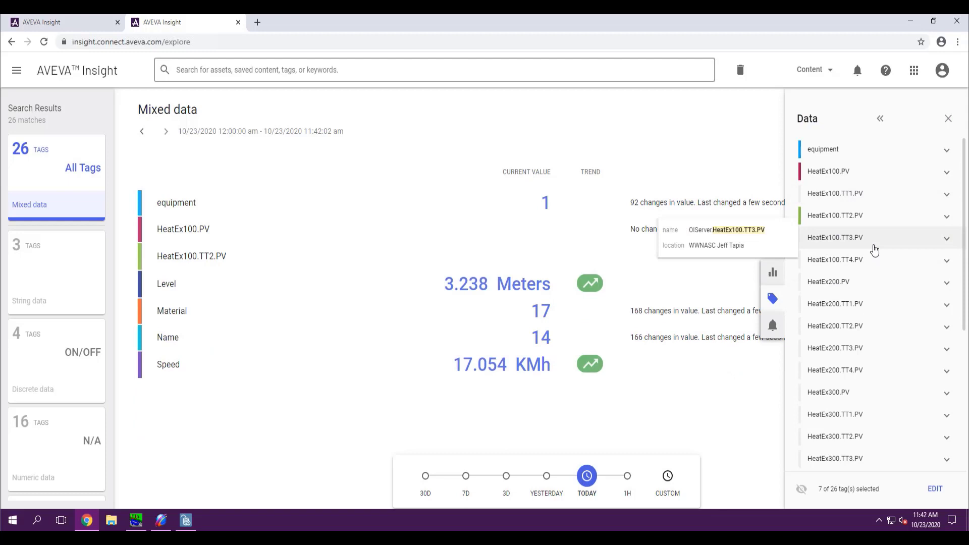